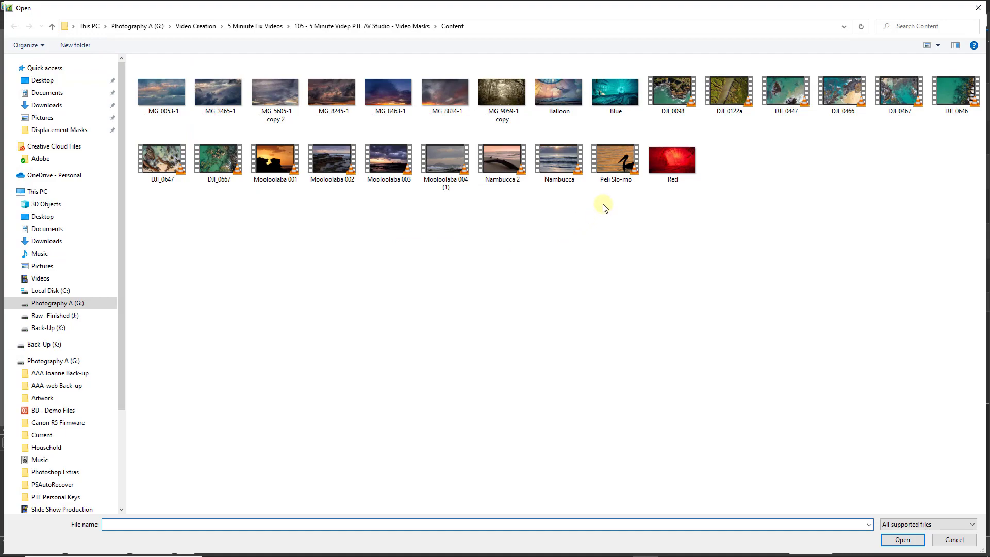
# Load the Peli Slo-mo video as the mask stencil and add the Blue image to the Mask Content.
pyautogui.doubleClick(617, 158)
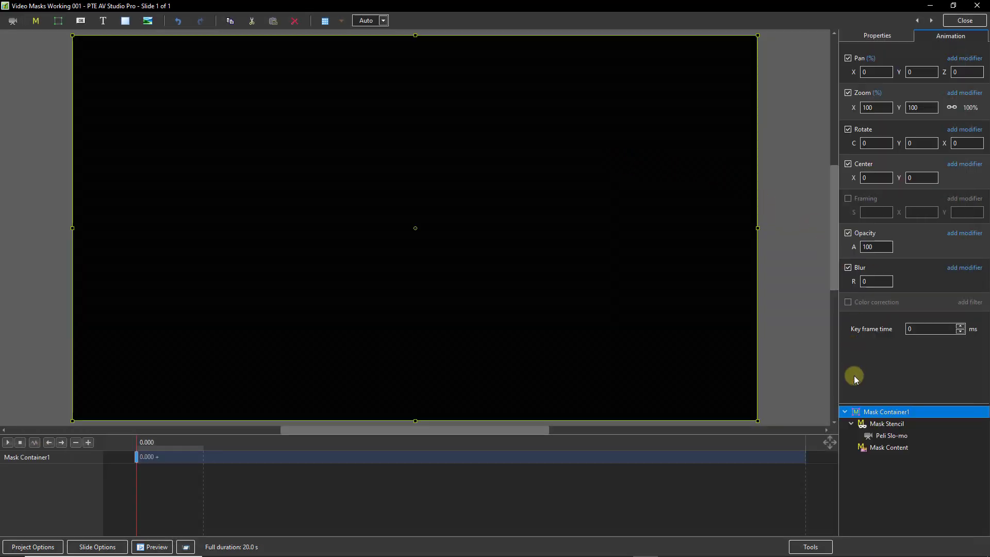
pyautogui.click(878, 449)
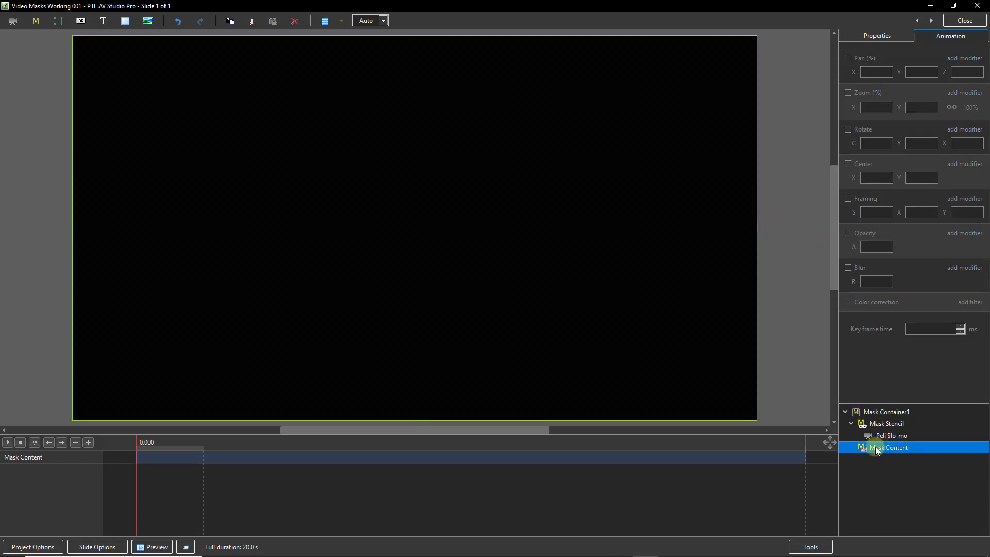
pyautogui.rightClick(879, 449)
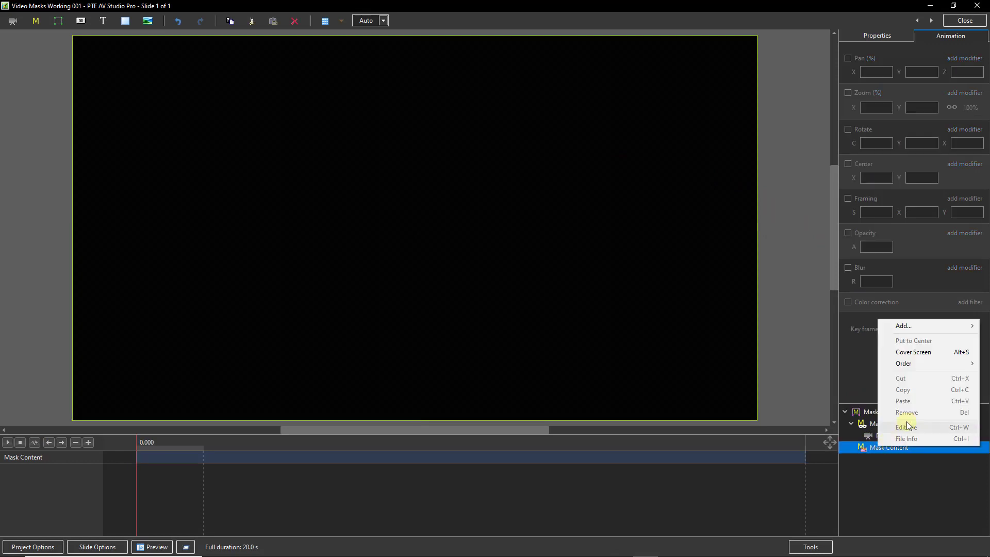
pyautogui.moveTo(902, 330)
pyautogui.click(782, 325)
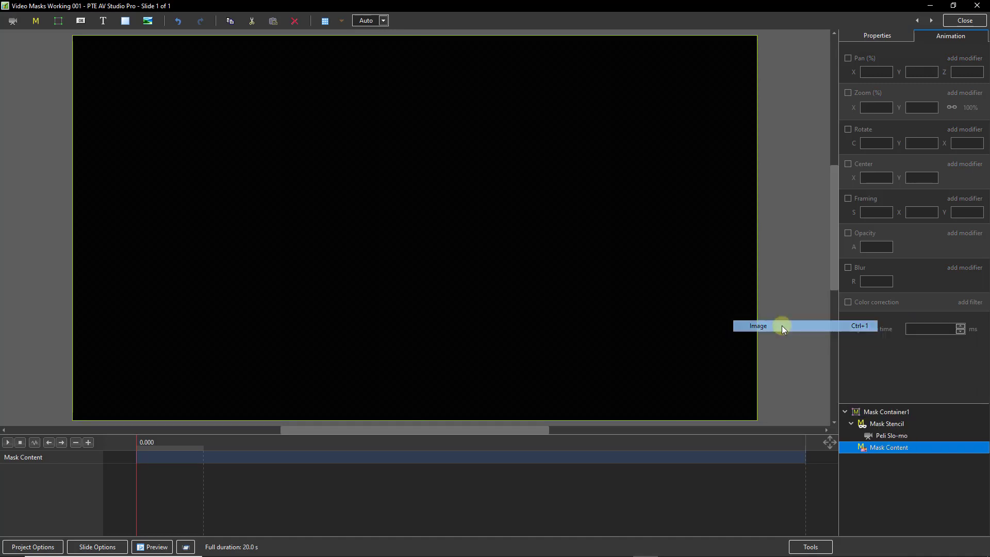
pyautogui.click(614, 94)
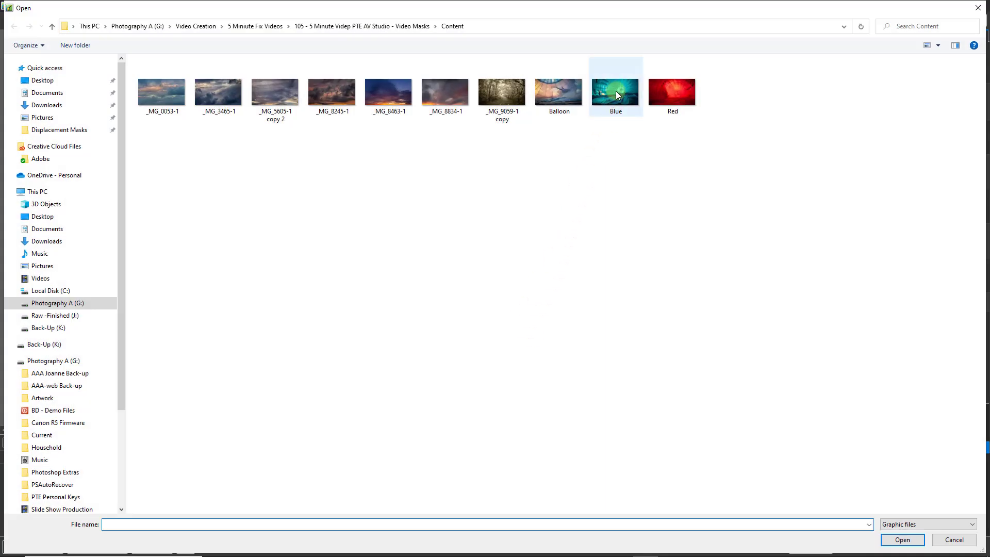
pyautogui.doubleClick(612, 91)
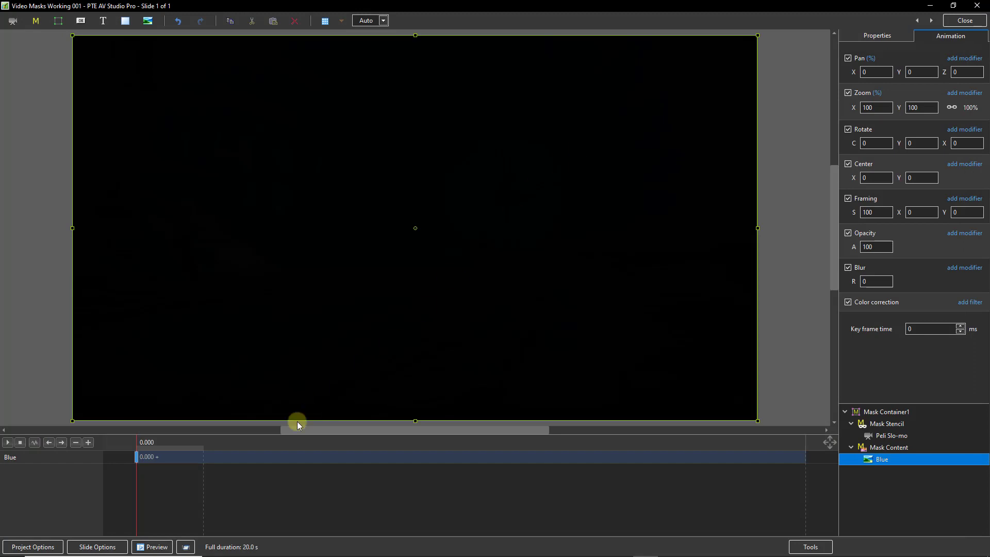
# Add a Brightness / Contrast filter to the Blue image with brightness 39 and contrast 22, keeping its key frame at 0.
pyautogui.moveTo(137, 455); pyautogui.dragTo(398, 459)
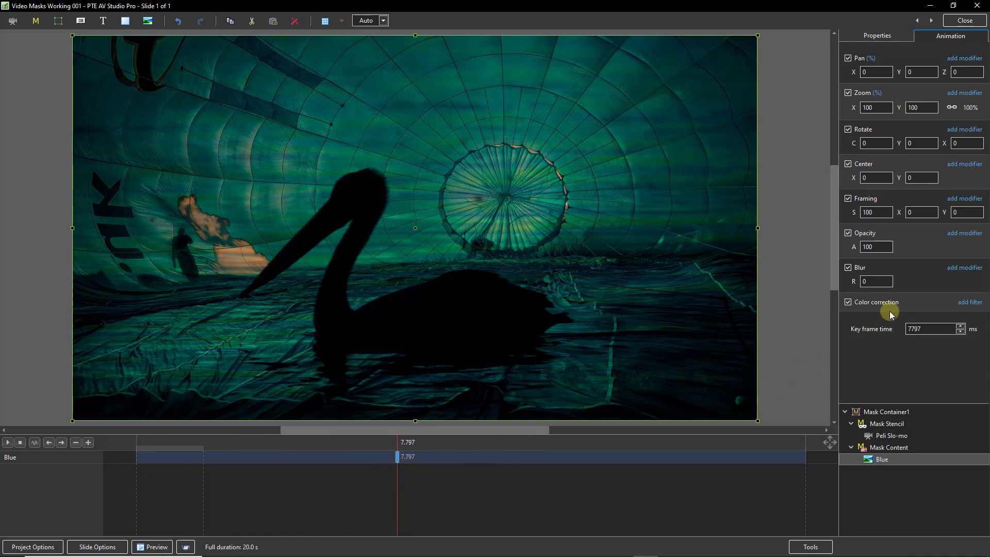
pyautogui.click(971, 303)
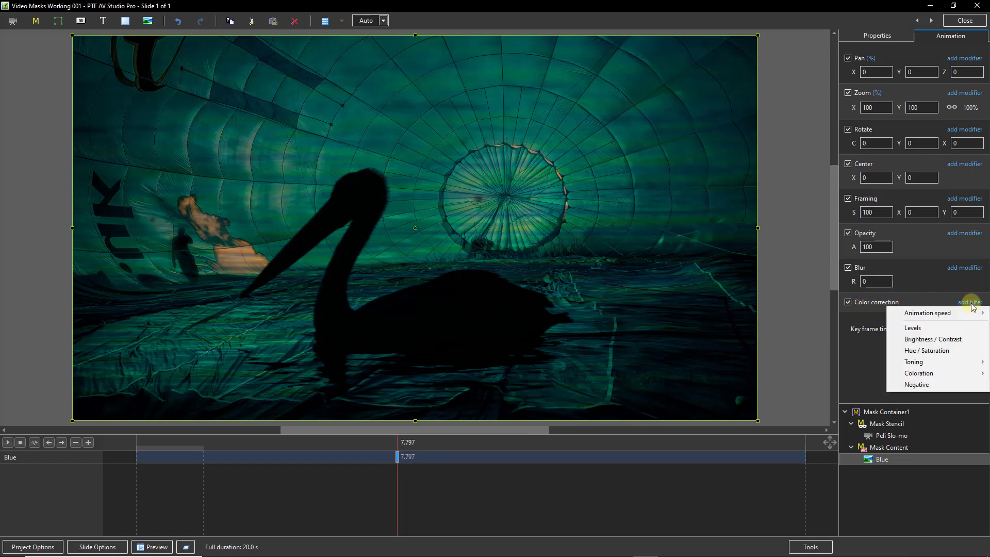
pyautogui.click(937, 340)
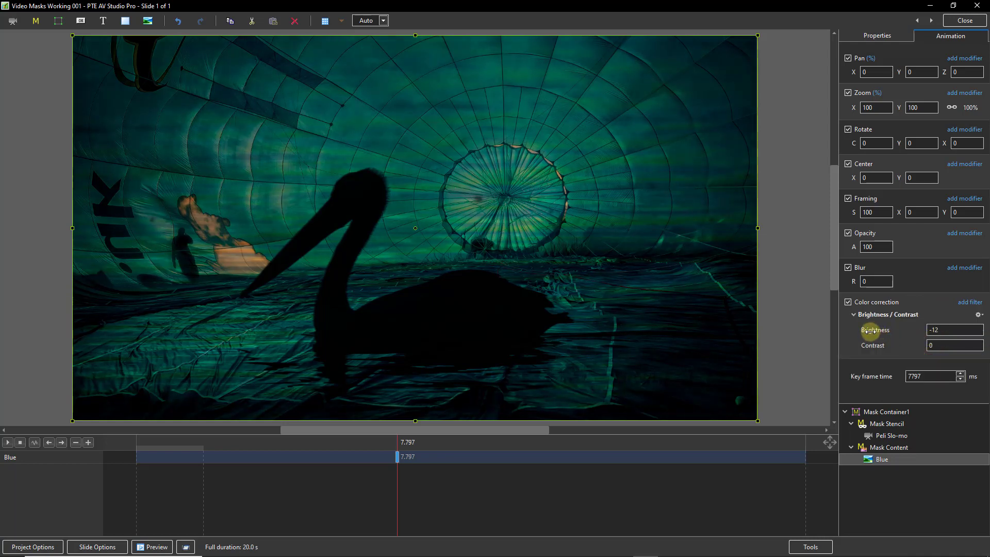
pyautogui.moveTo(867, 330); pyautogui.dragTo(885, 345)
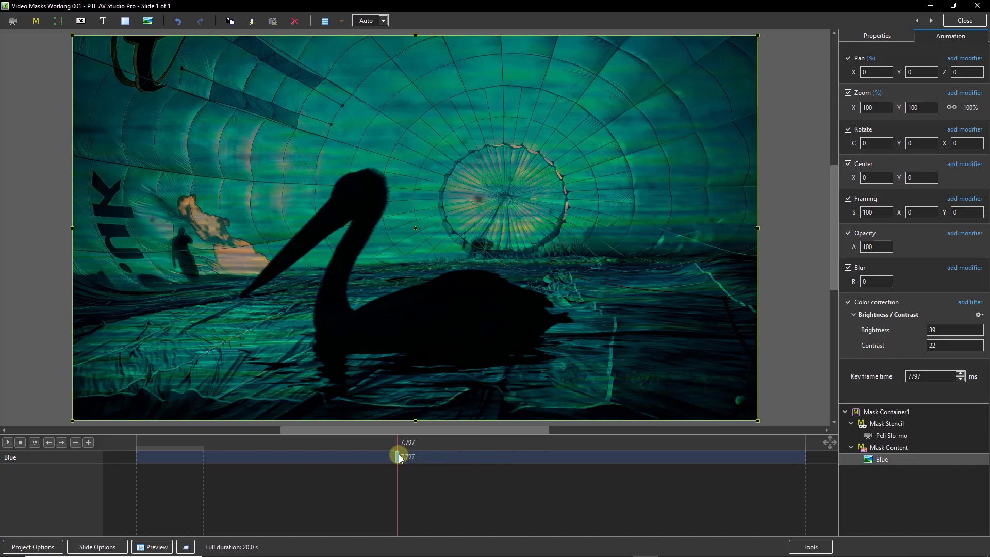
pyautogui.moveTo(400, 458); pyautogui.dragTo(139, 461)
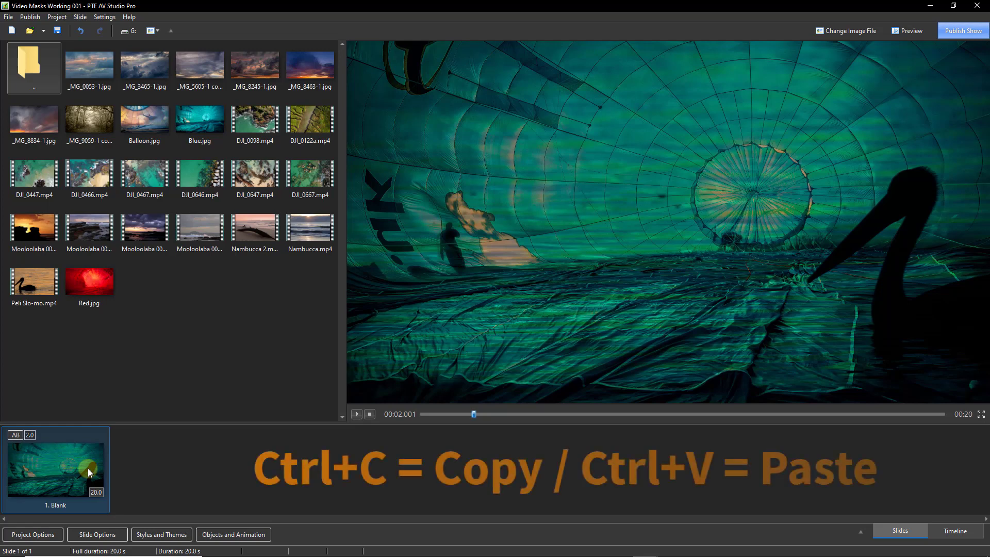
# Duplicate the first slide and select the copy.
pyautogui.hotkey('ctrl', 'c')
pyautogui.hotkey('ctrl', 'v')
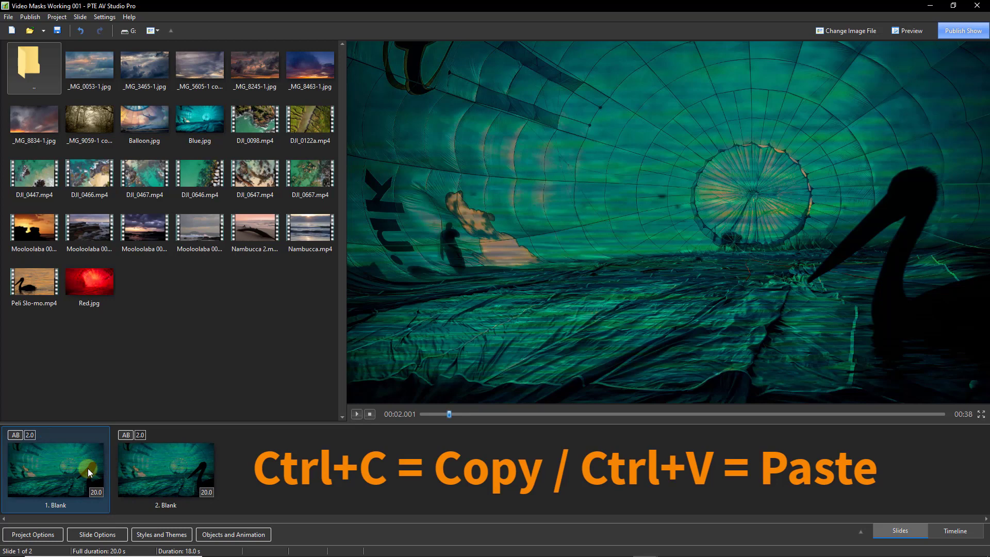
pyautogui.press('Right')
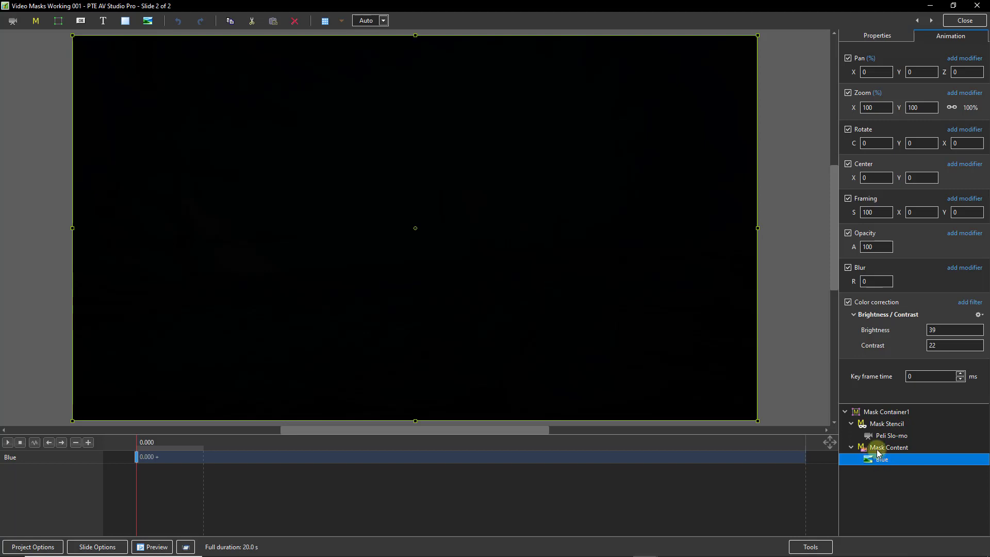
# Replace the Blue picture in the second slide's Mask Content with _MG_8245-1.
pyautogui.click(888, 39)
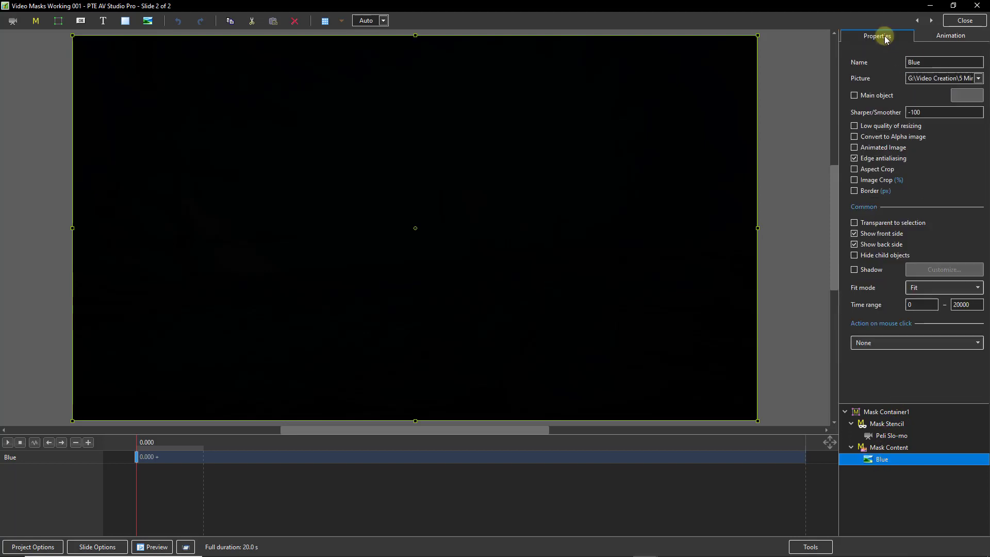
pyautogui.click(978, 78)
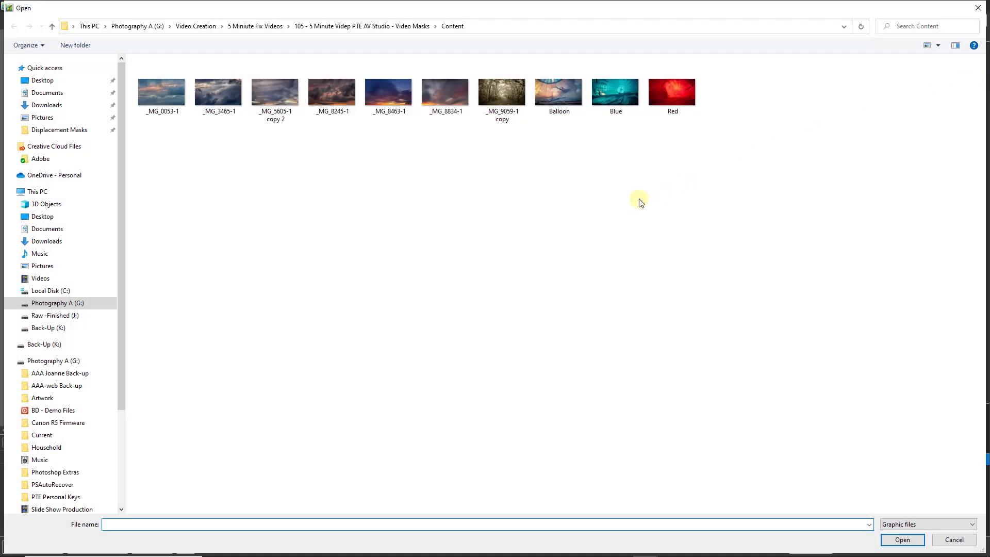
pyautogui.doubleClick(330, 95)
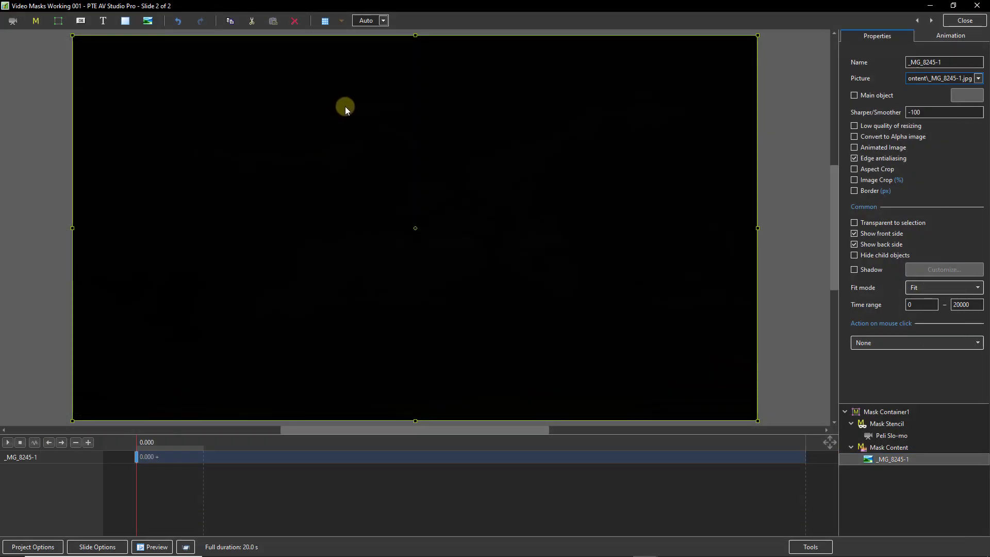
# Mirror the Peli Slo-mo stencil video on the second slide by setting its Y rotation to 180, and return to the slide list.
pyautogui.click(884, 438)
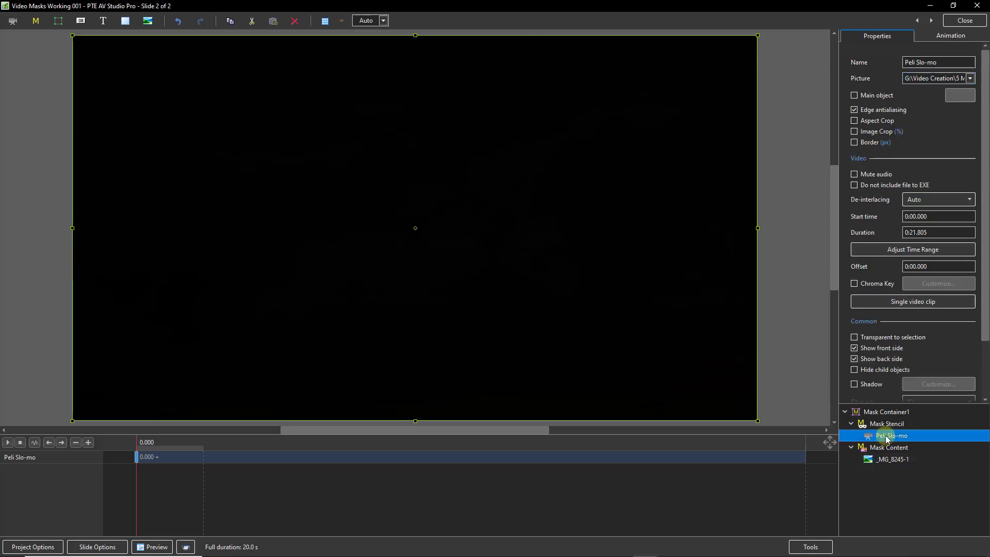
pyautogui.click(948, 37)
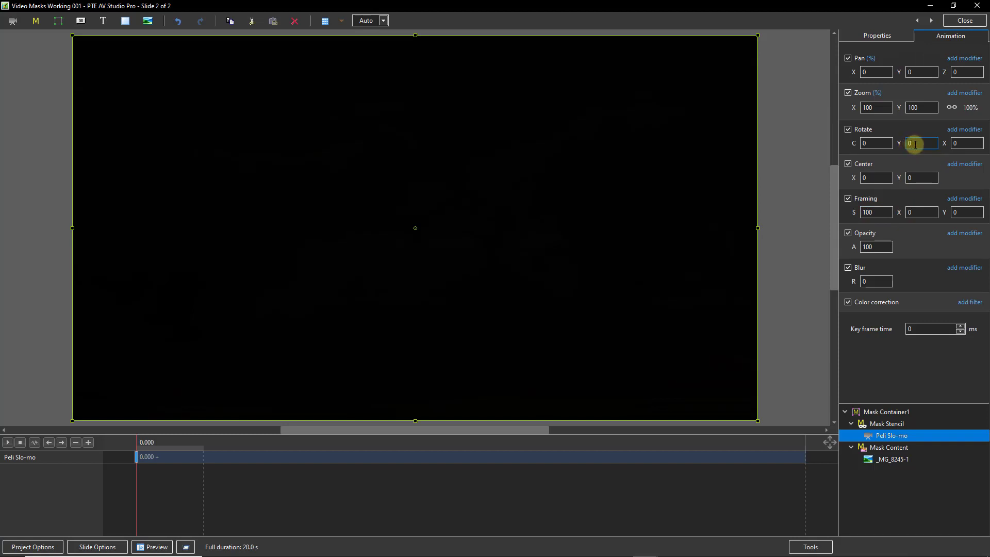
pyautogui.doubleClick(915, 144)
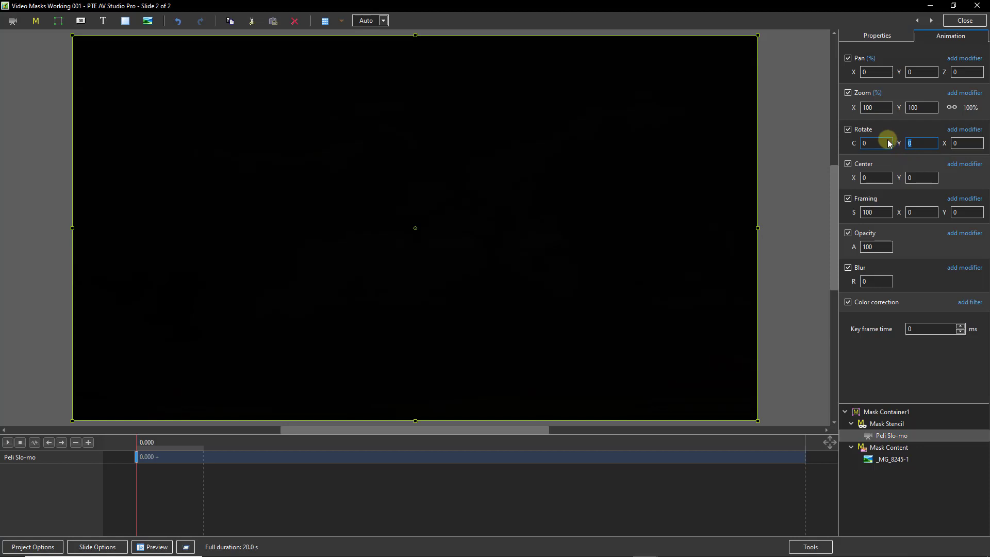
pyautogui.write('180')
pyautogui.click(964, 21)
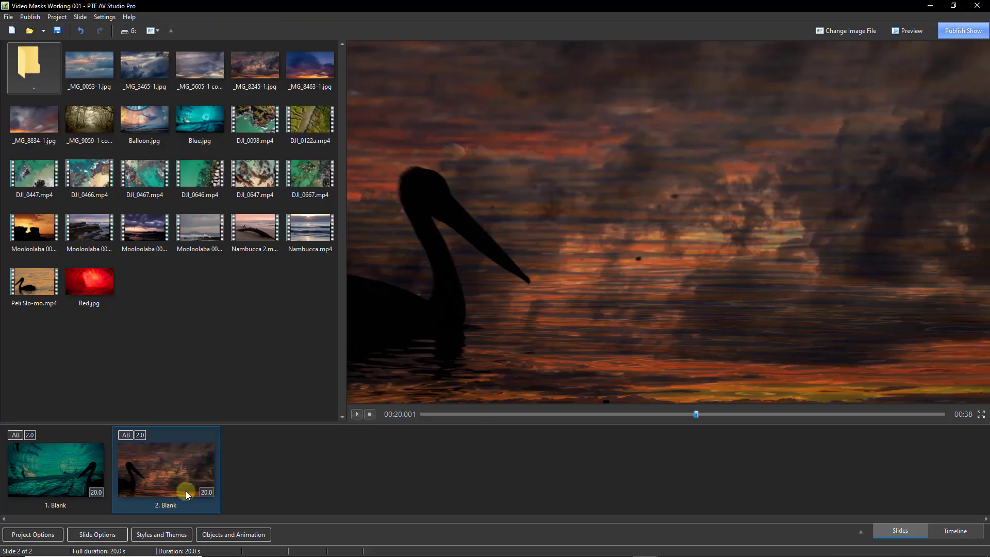
# Duplicate the second slide and open the third slide in the Objects and Animation editor.
pyautogui.click(100, 483)
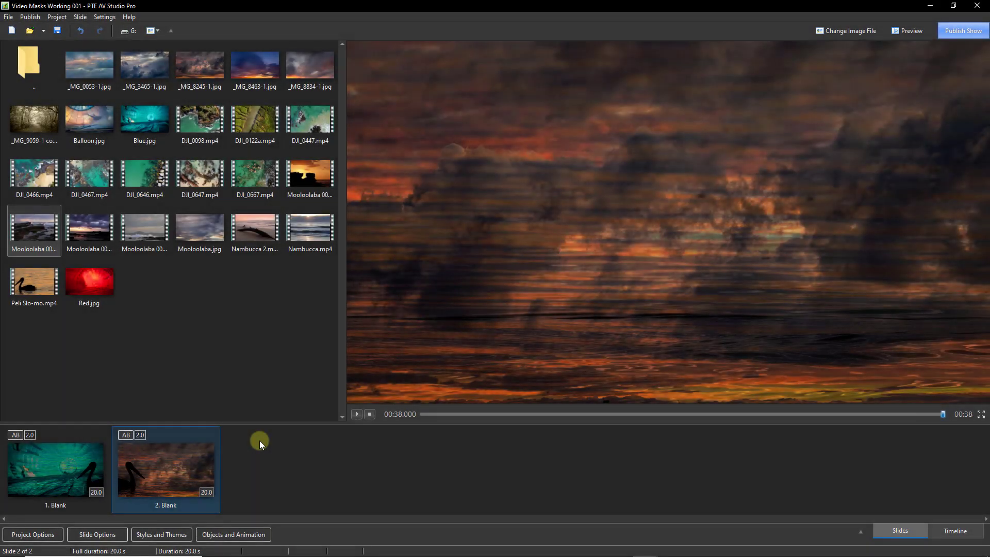
pyautogui.hotkey('ctrl', 'v')
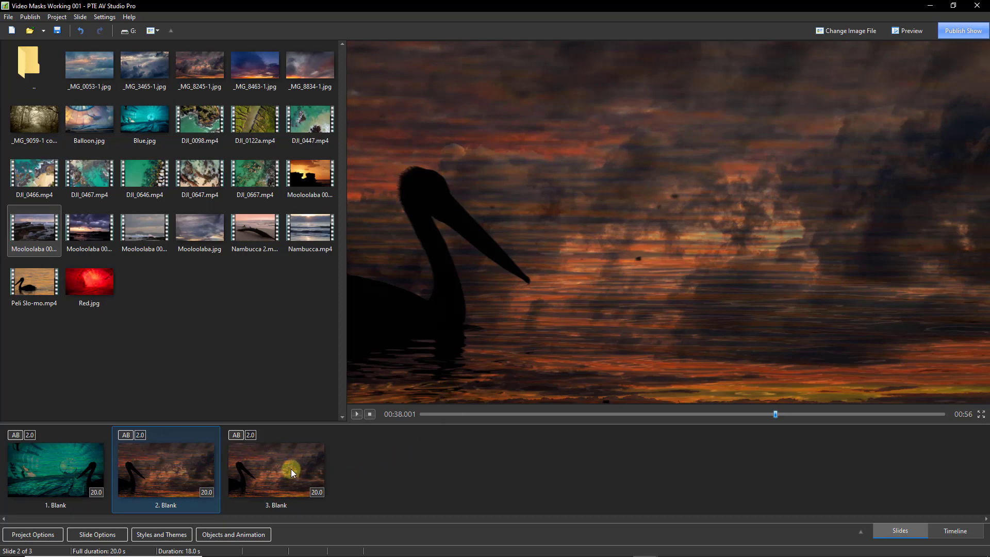
pyautogui.click(290, 469)
pyautogui.click(238, 535)
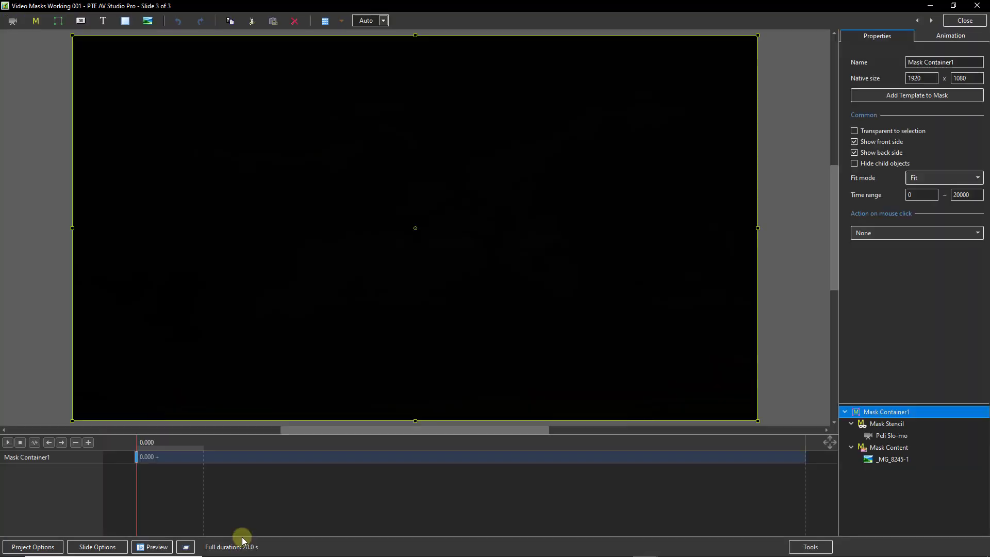
# Reset the third slide's stencil video to a Y rotation of 0 and replace its file with Mooloolaba 002.
pyautogui.click(890, 436)
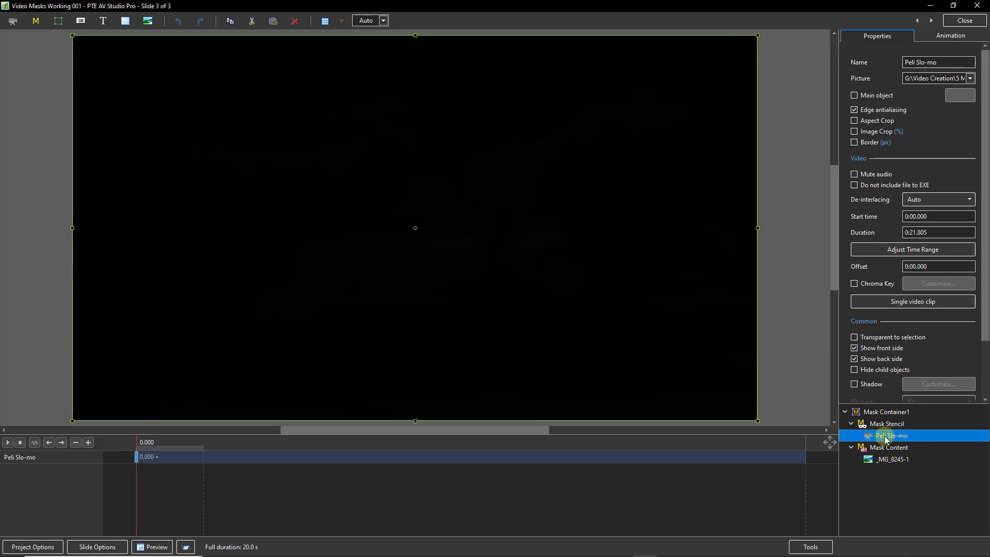
pyautogui.click(949, 35)
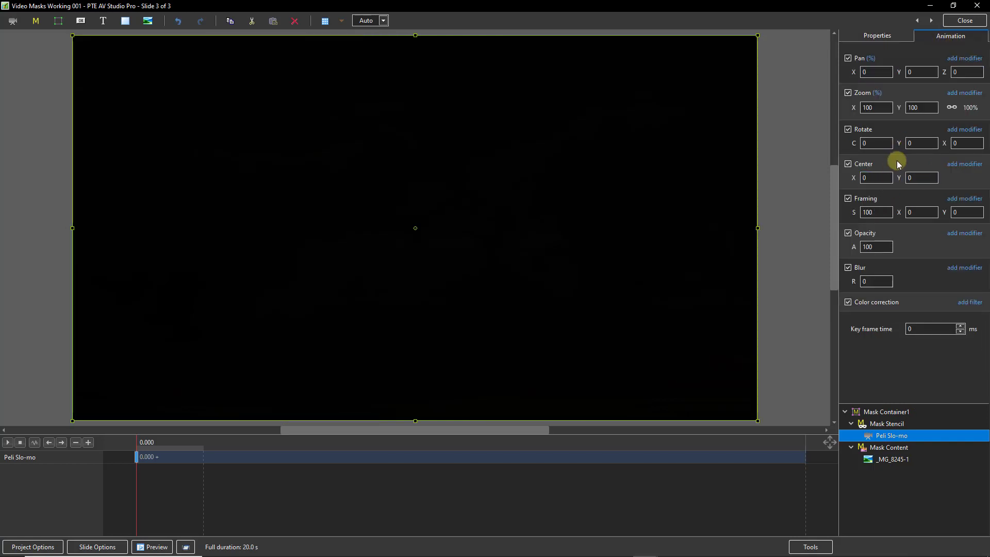
pyautogui.click(883, 36)
pyautogui.click(971, 78)
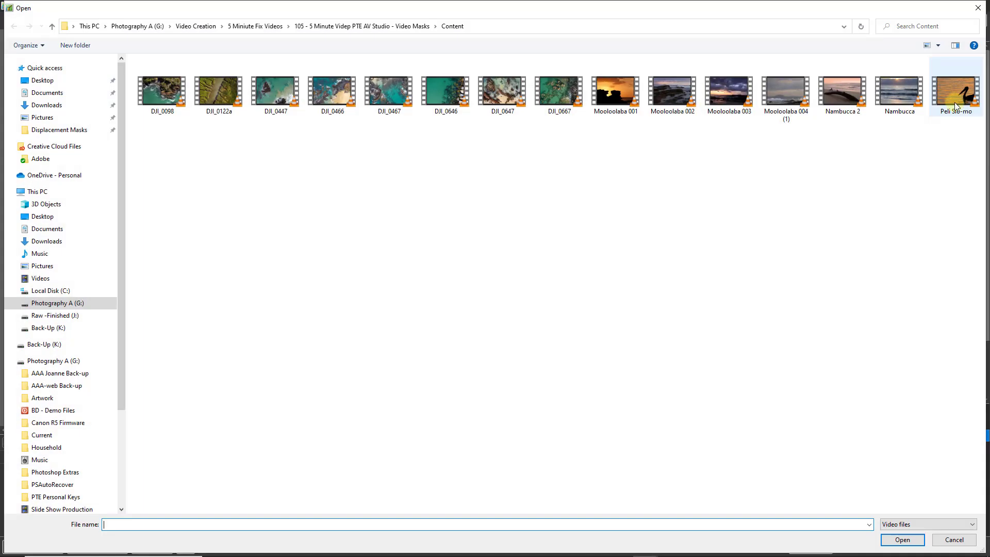
pyautogui.doubleClick(670, 88)
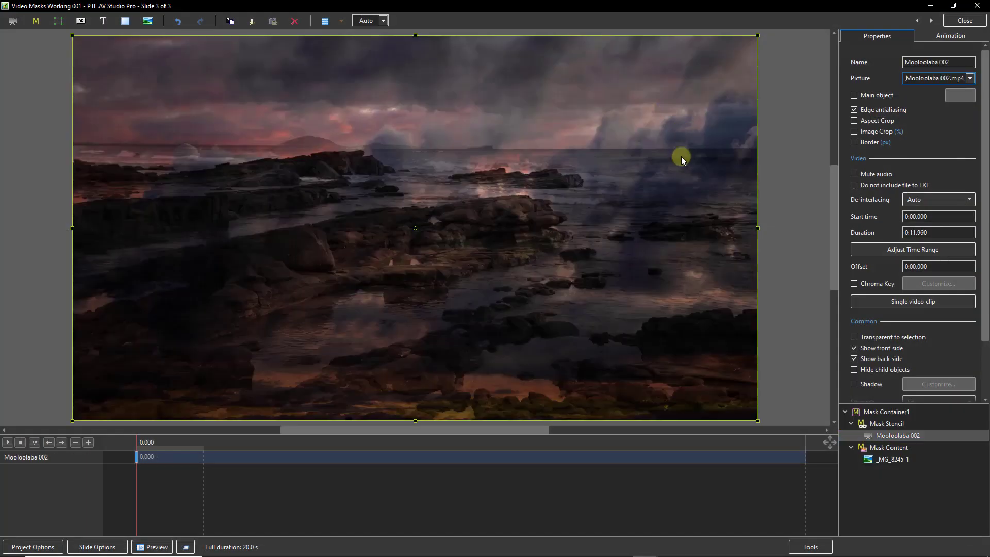
# Replace the _MG_8245-1 picture in the third slide's Mask Content with the Mooloolaba image.
pyautogui.click(891, 465)
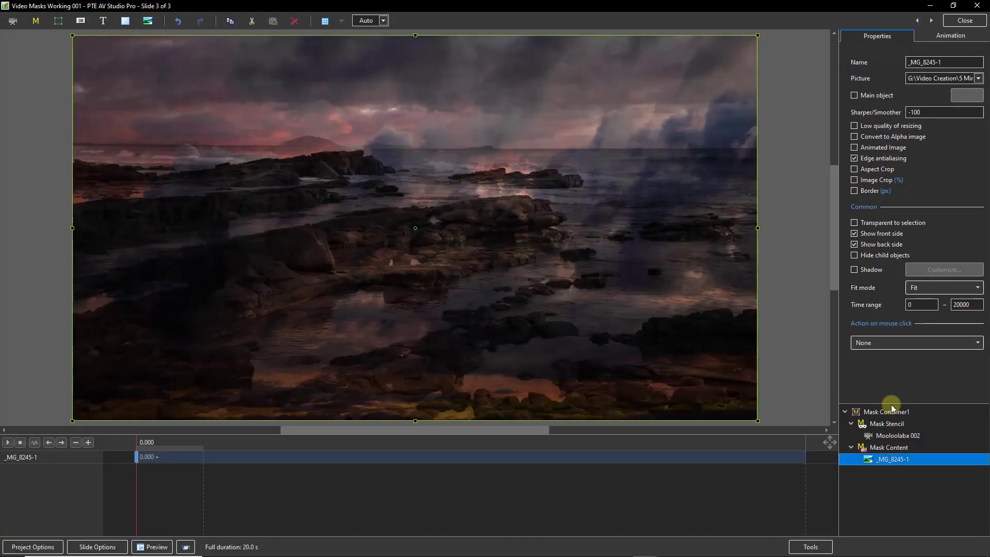
pyautogui.click(978, 78)
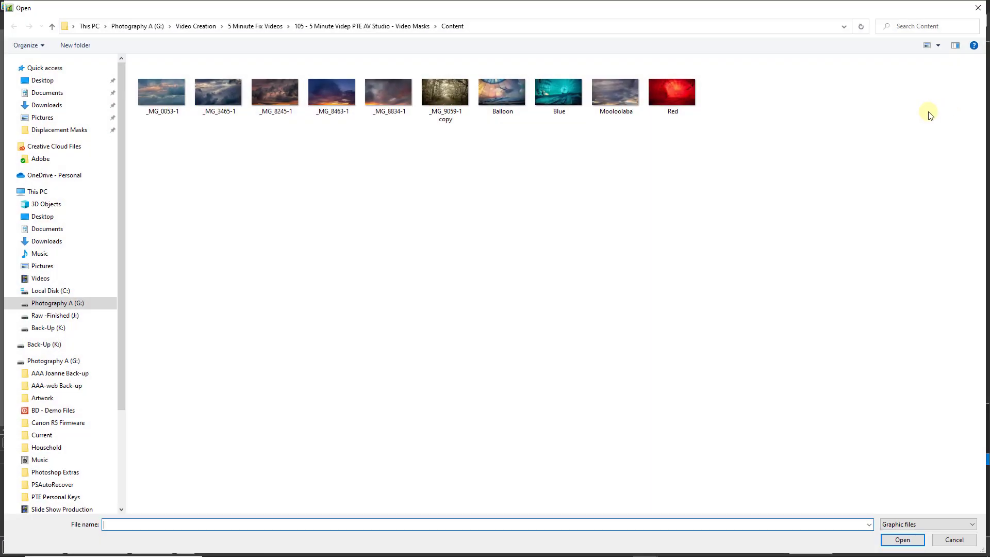
pyautogui.doubleClick(617, 98)
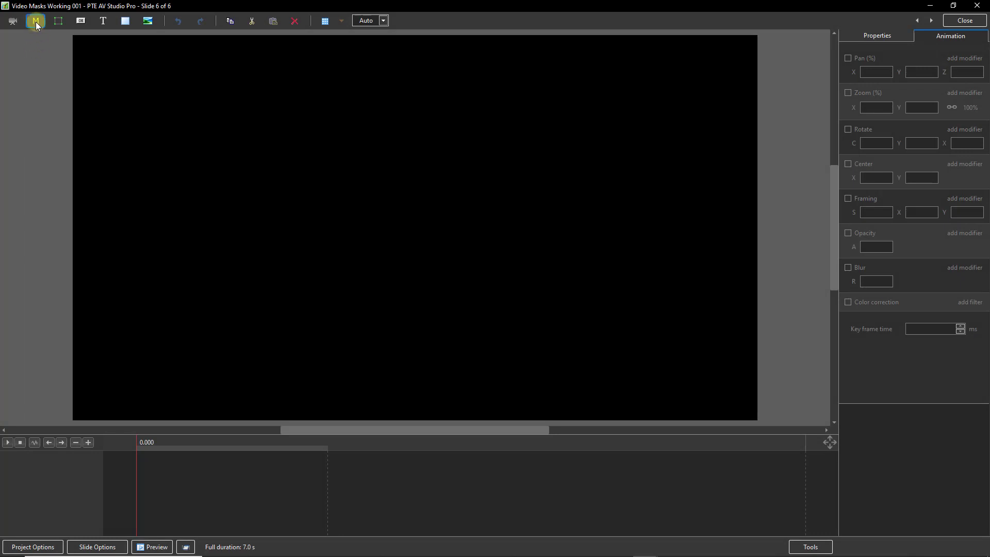
# Add an image mask to the blank sixth slide using _MG_9059-1 copy as the stencil.
pyautogui.click(35, 21)
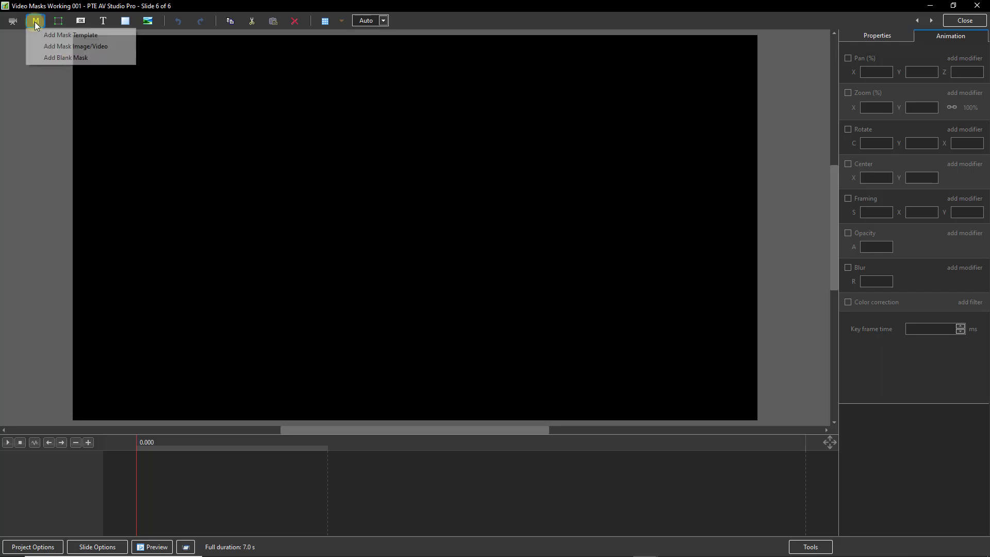
pyautogui.click(105, 47)
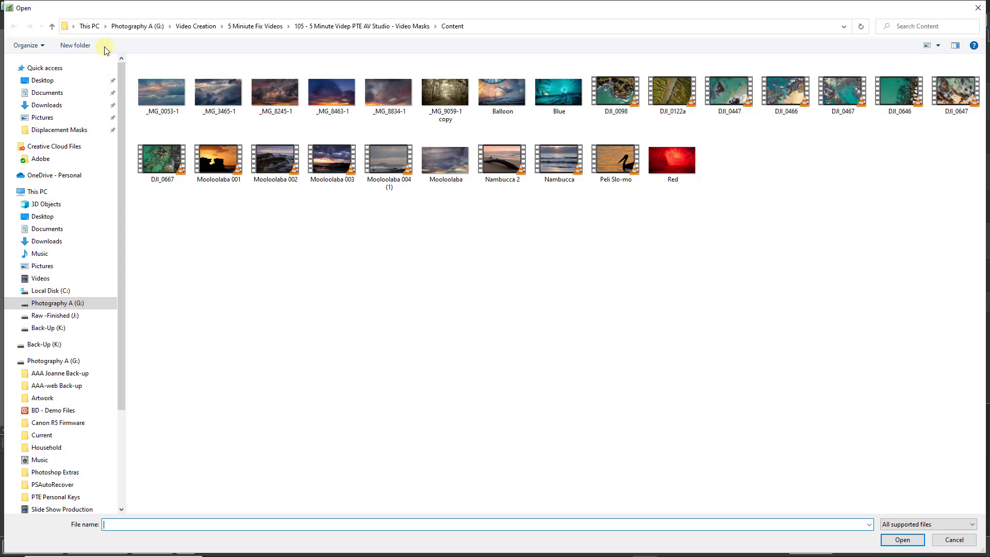
pyautogui.click(452, 90)
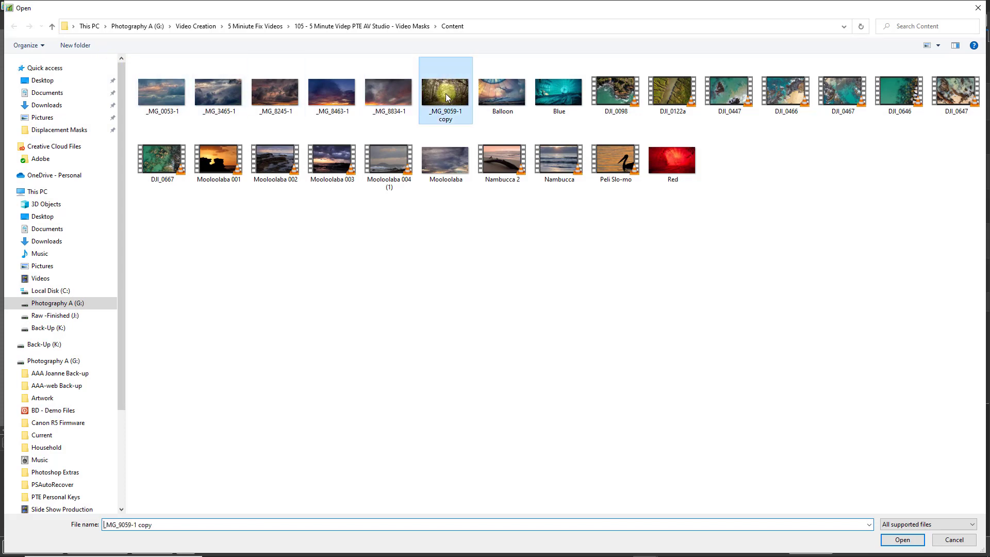
pyautogui.doubleClick(444, 90)
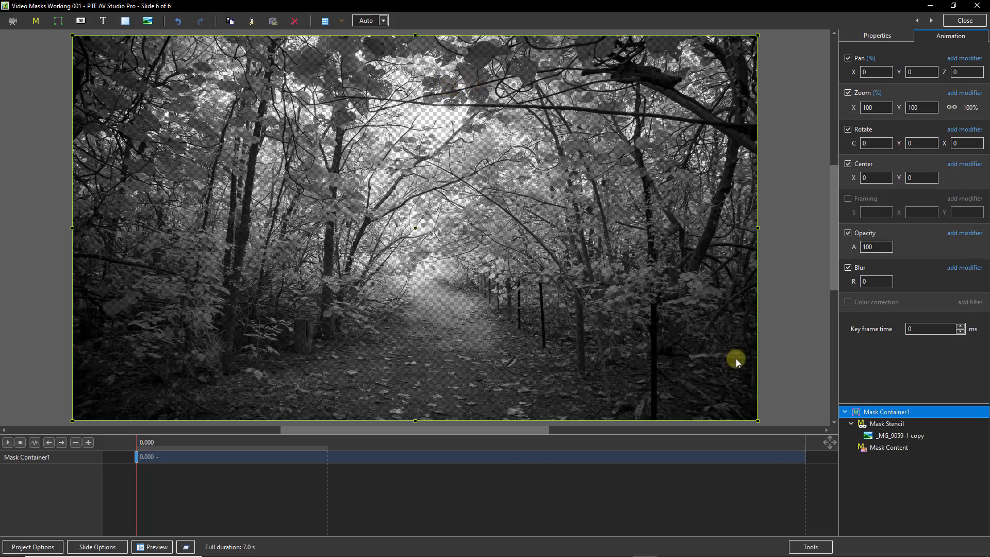
# Add the Nambucca video to the sixth slide's Mask Content.
pyautogui.click(879, 449)
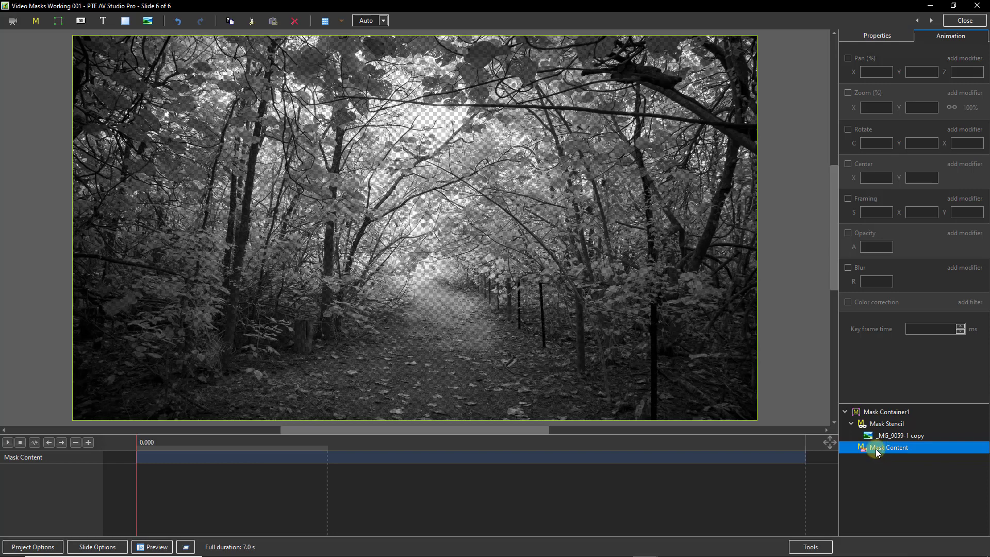
pyautogui.rightClick(876, 449)
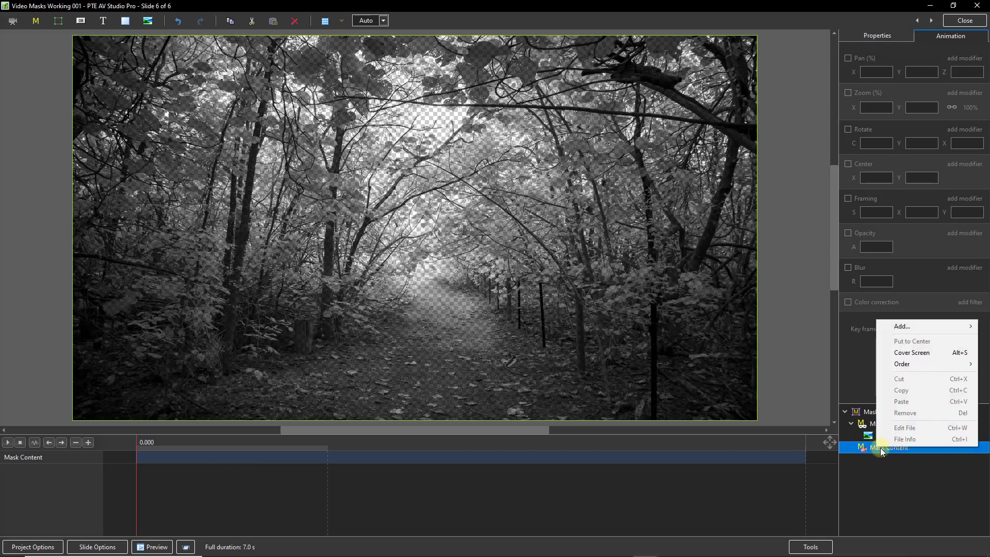
pyautogui.moveTo(900, 327)
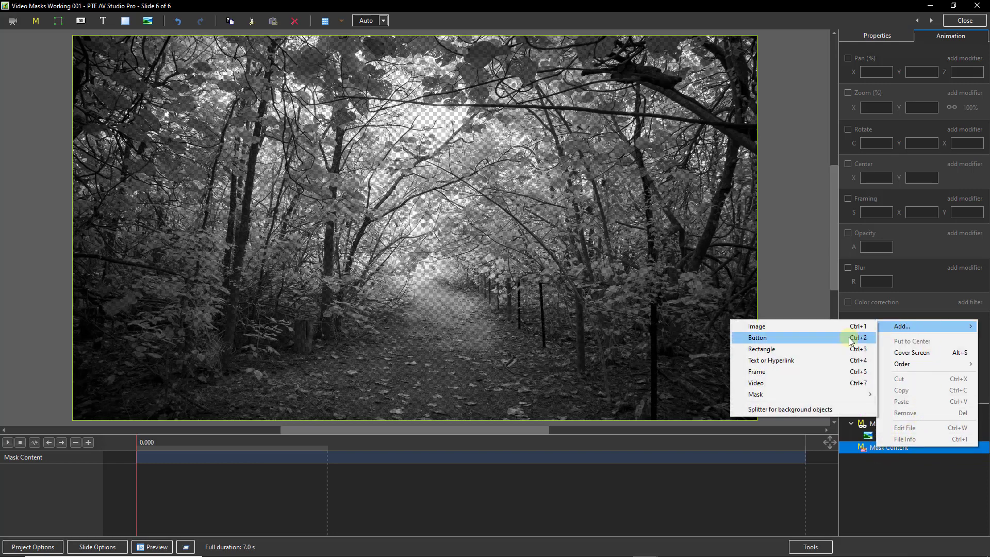
pyautogui.click(758, 382)
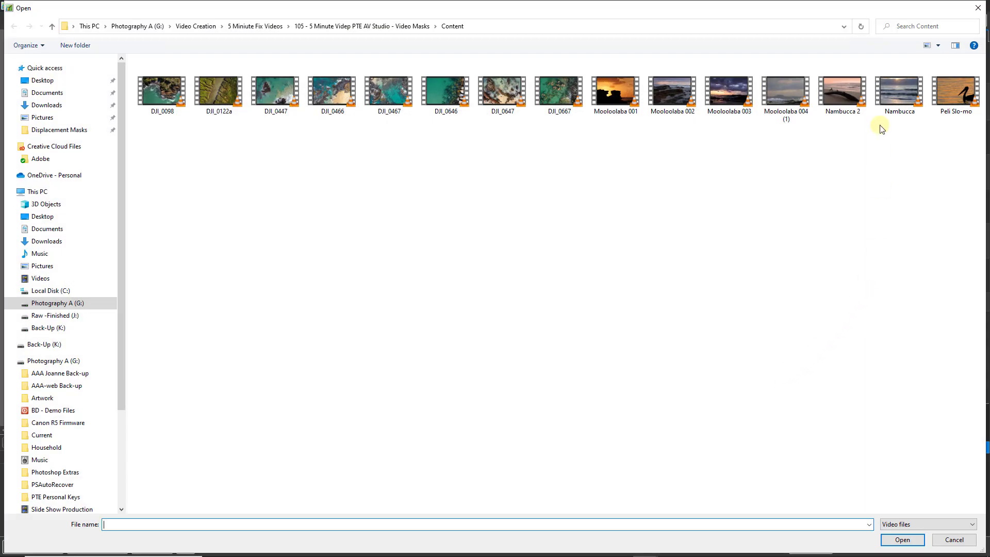
pyautogui.click(900, 93)
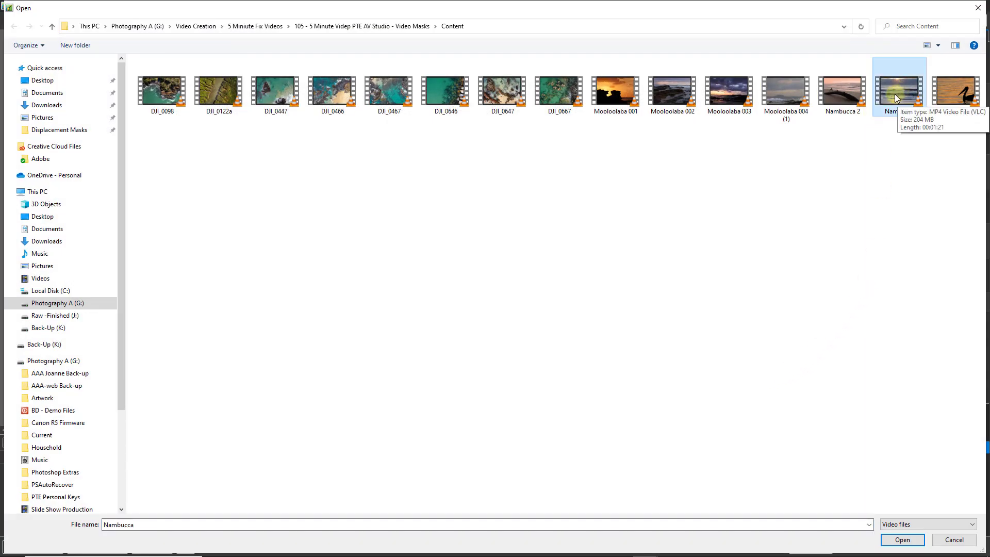
pyautogui.doubleClick(896, 94)
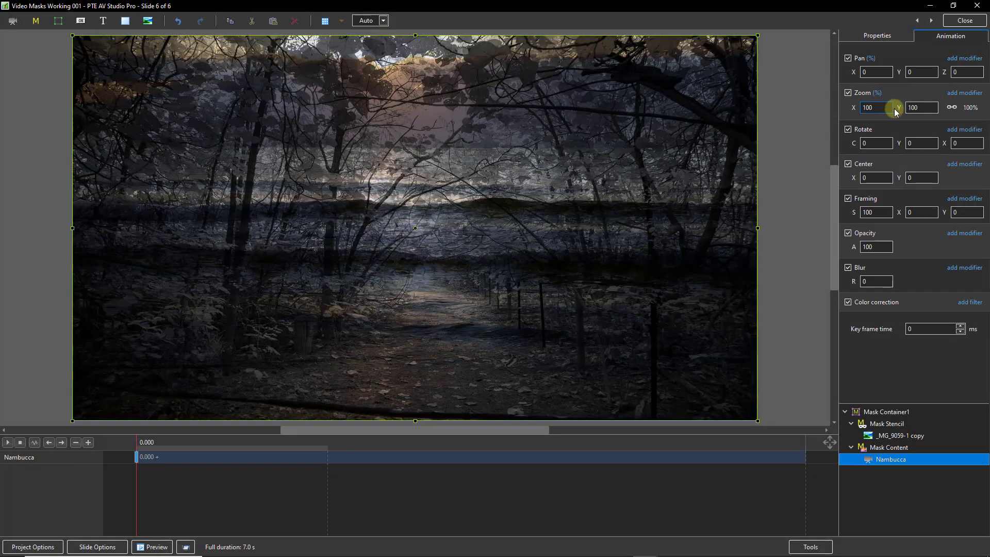
# Add a Hue / Saturation filter to the _MG_9059-1 copy stencil with saturation 96 and lightness 16.
pyautogui.click(894, 437)
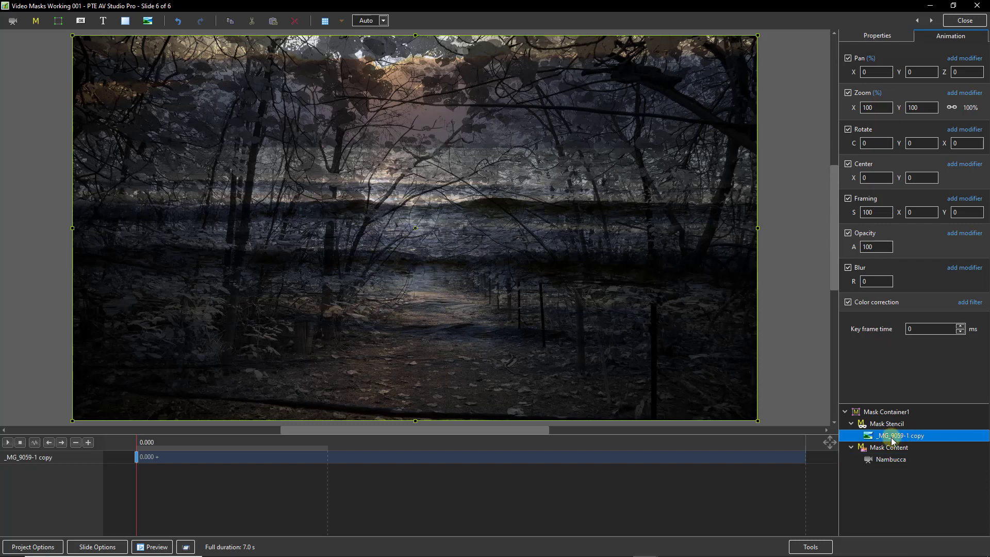
pyautogui.click(970, 302)
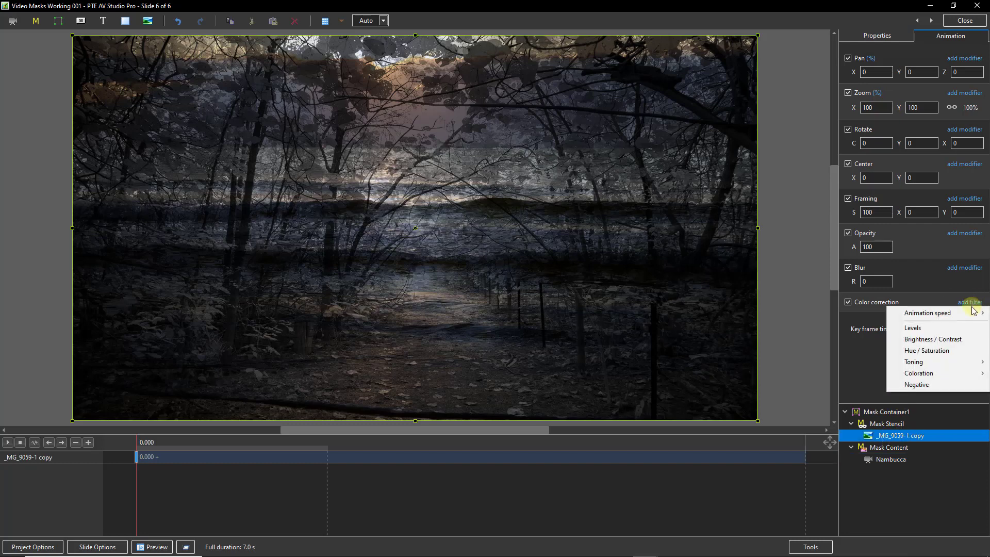
pyautogui.click(943, 352)
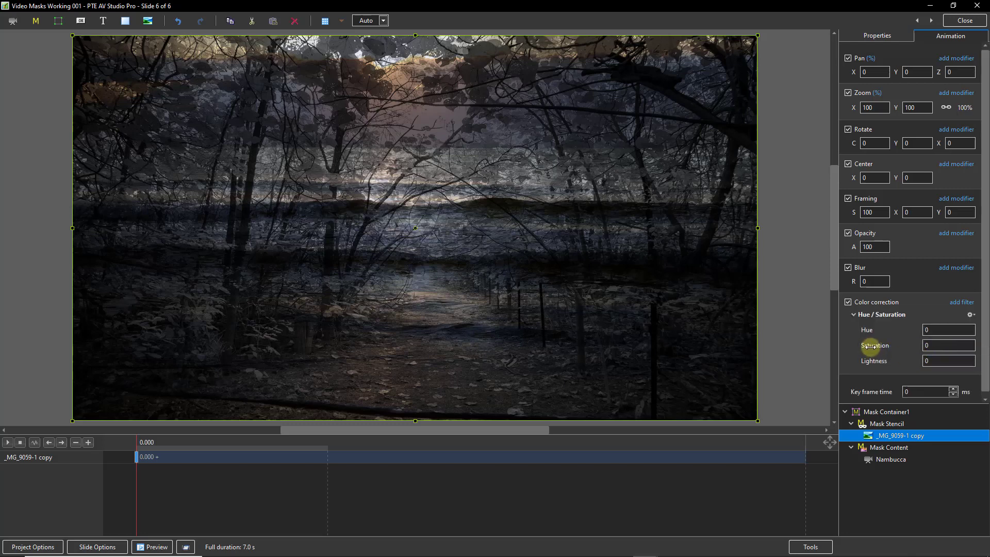
pyautogui.moveTo(871, 346); pyautogui.dragTo(883, 363)
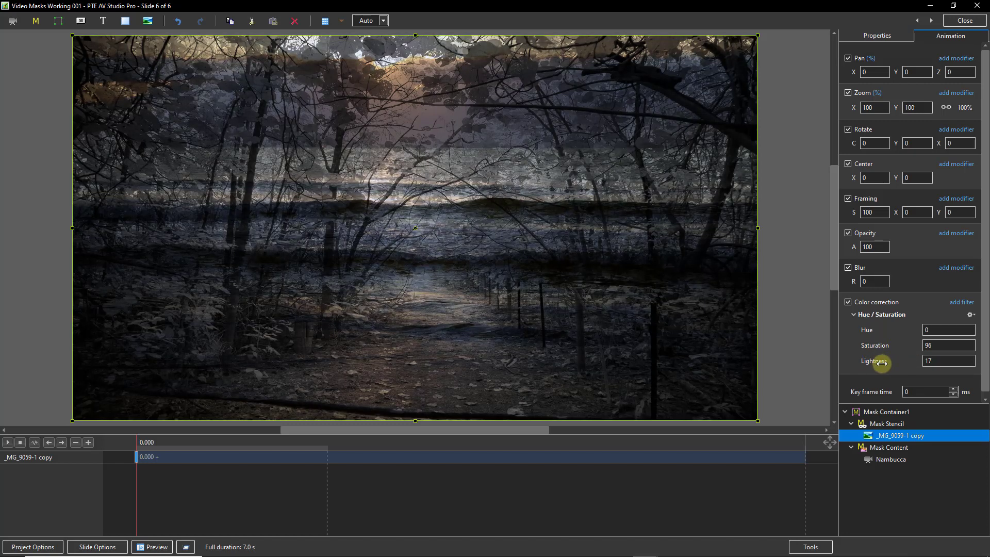
pyautogui.moveTo(881, 363); pyautogui.dragTo(894, 366)
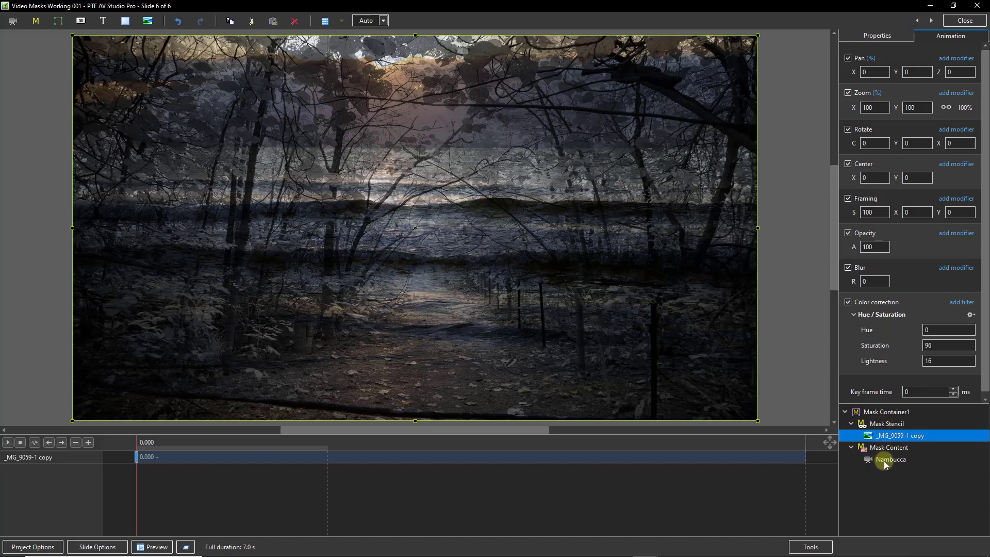
# Adjust the blur radius of the _MG_9059-1 copy stencil image.
pyautogui.click(862, 282)
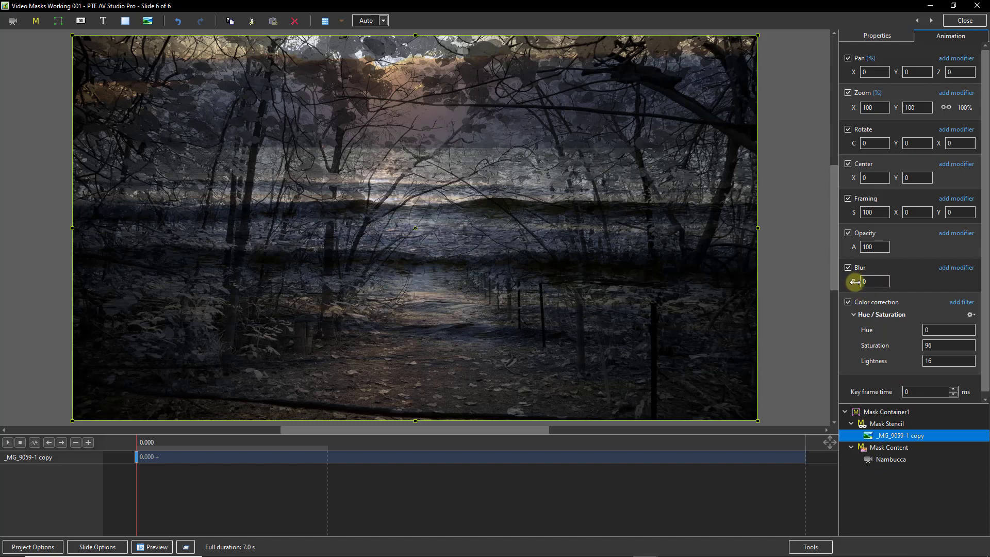